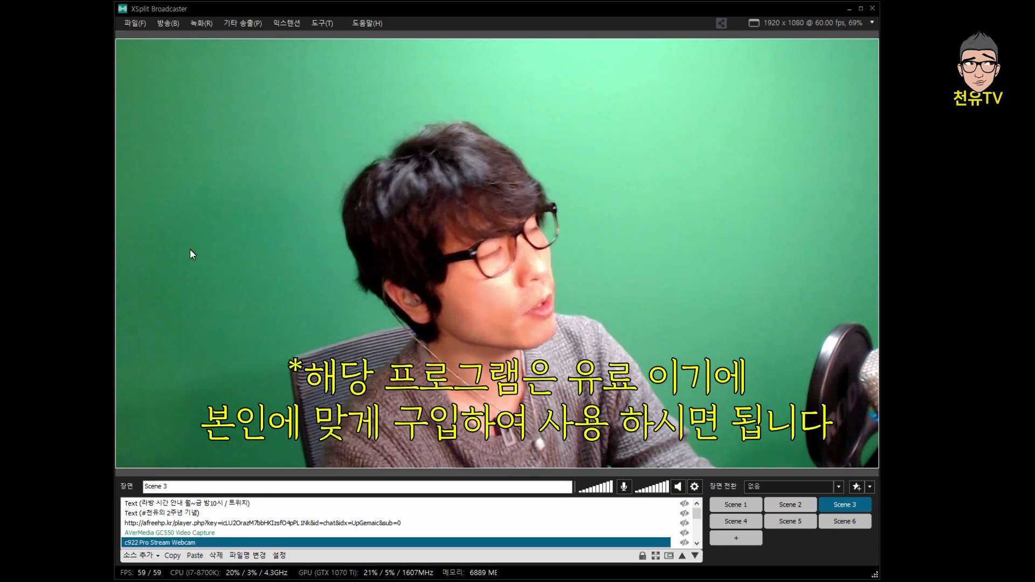
# Switch to the browser to view the XSplit premium license plans, and return to XSplit Broadcaster.
pyautogui.hotkey('alt', 'Tab')
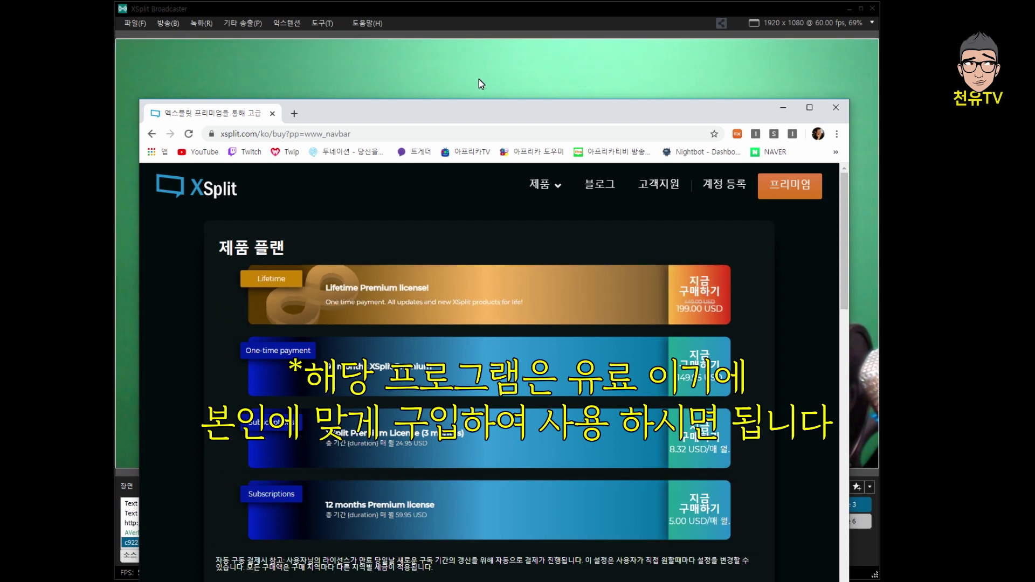
pyautogui.click(788, 115)
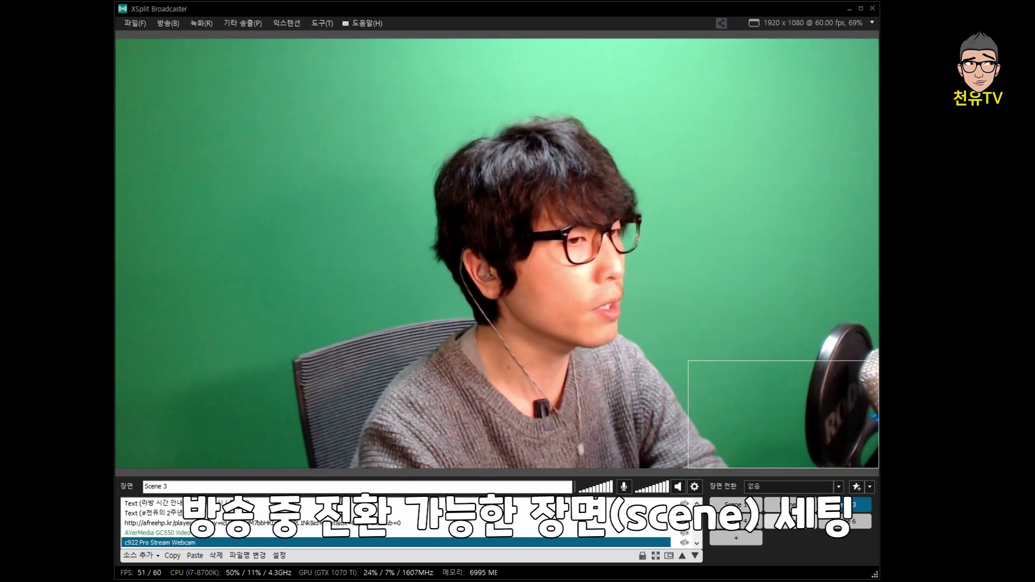
# Switch through Scene 1, Scene 4, Scene 5 and Scene 6 to view what each one contains.
pyautogui.click(742, 508)
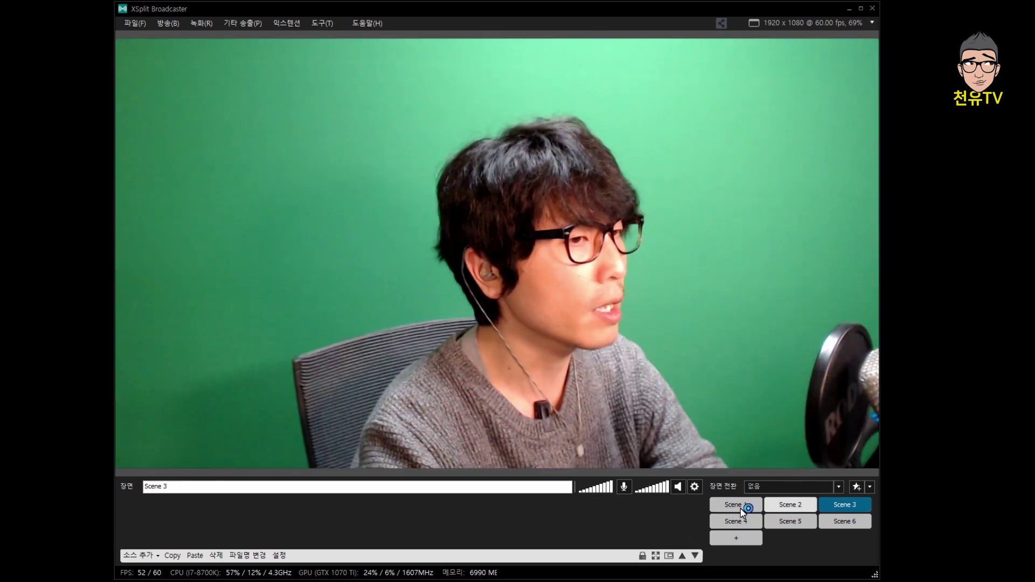
pyautogui.click(741, 506)
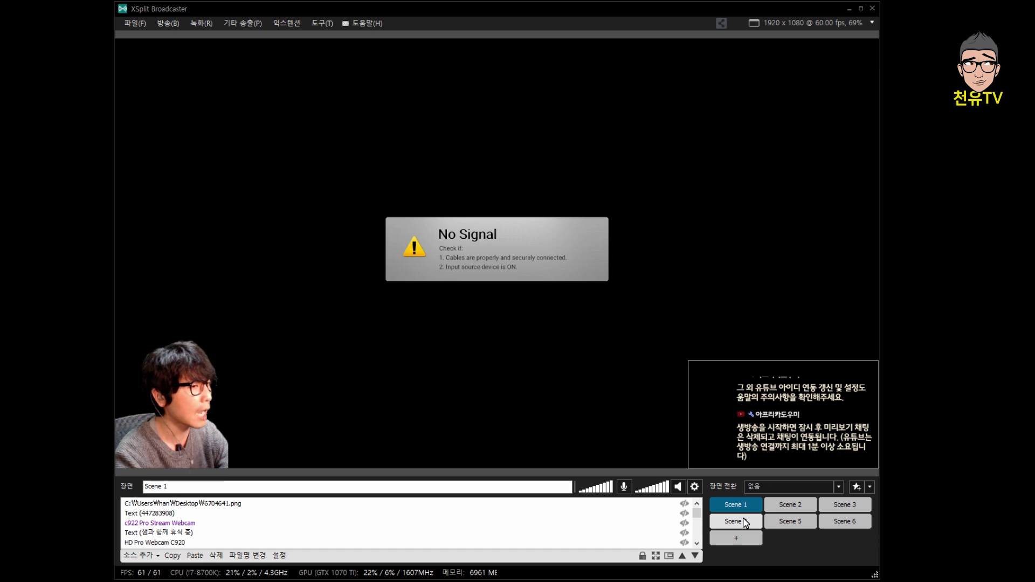
pyautogui.click(745, 525)
pyautogui.click(784, 522)
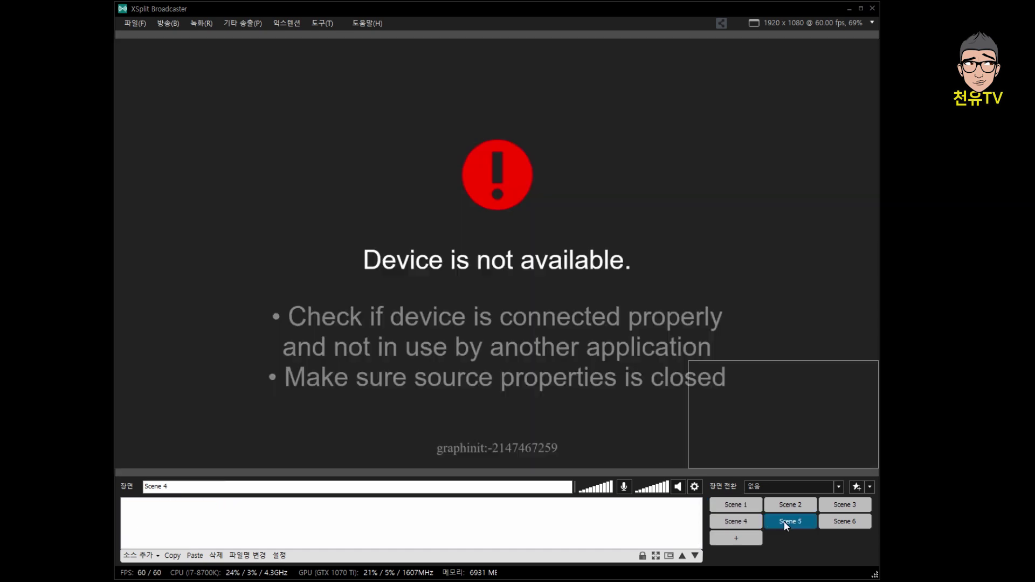
pyautogui.click(834, 523)
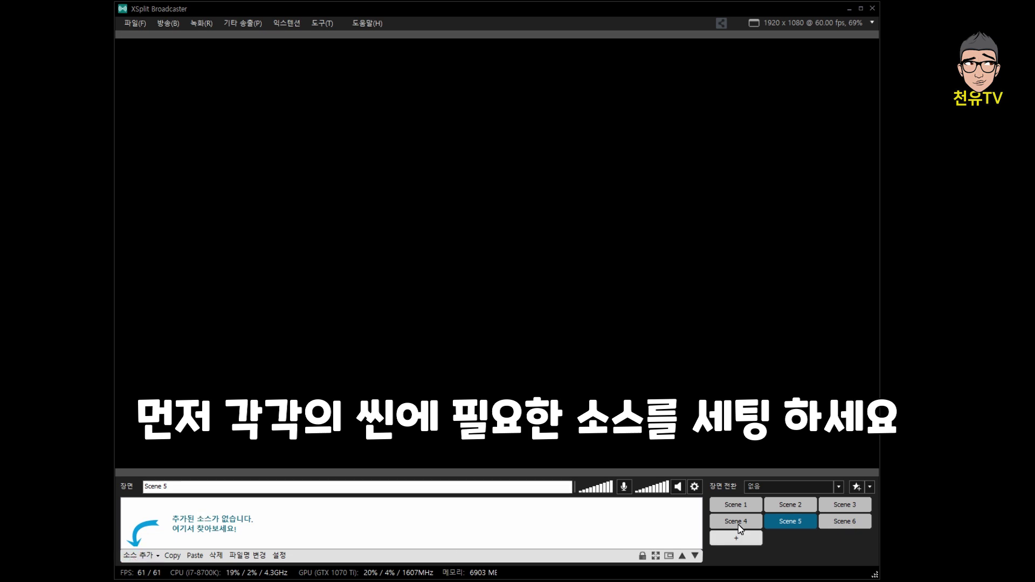
# Add the c922 Pro Stream Webcam video device to Scene 5 and shrink it to about half the canvas width in the upper-right corner.
pyautogui.click(143, 556)
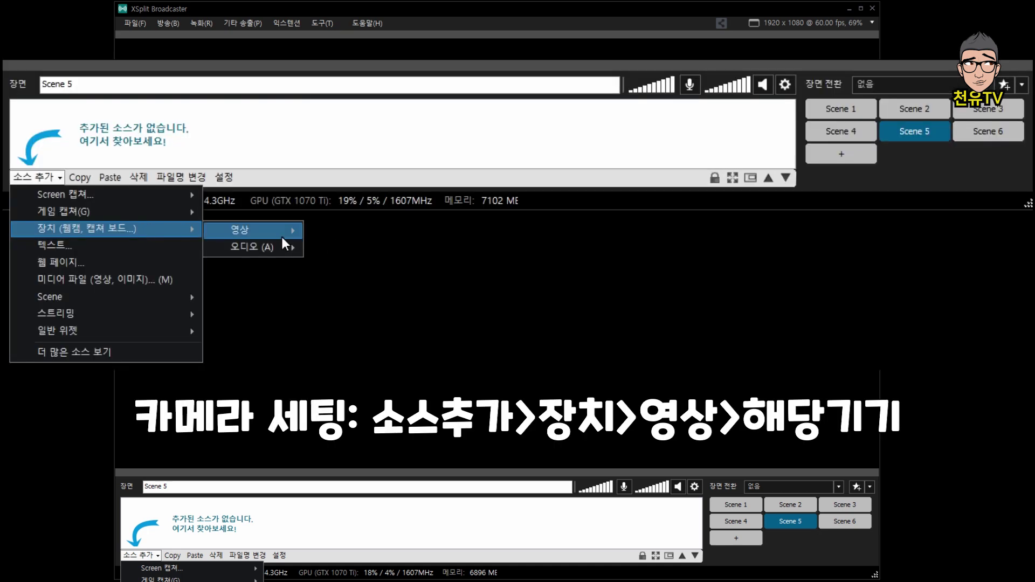
pyautogui.moveTo(281, 237)
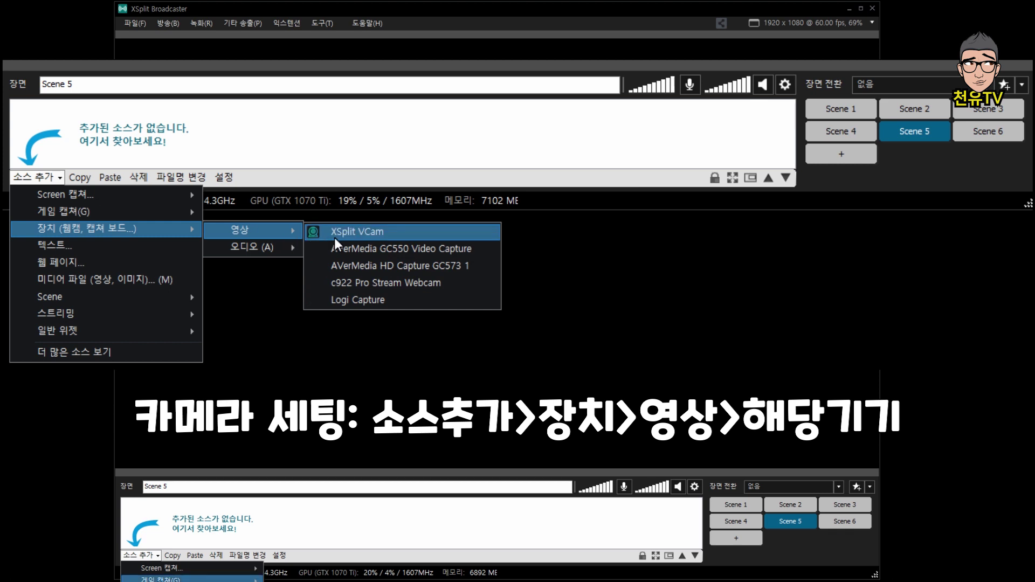
pyautogui.click(345, 283)
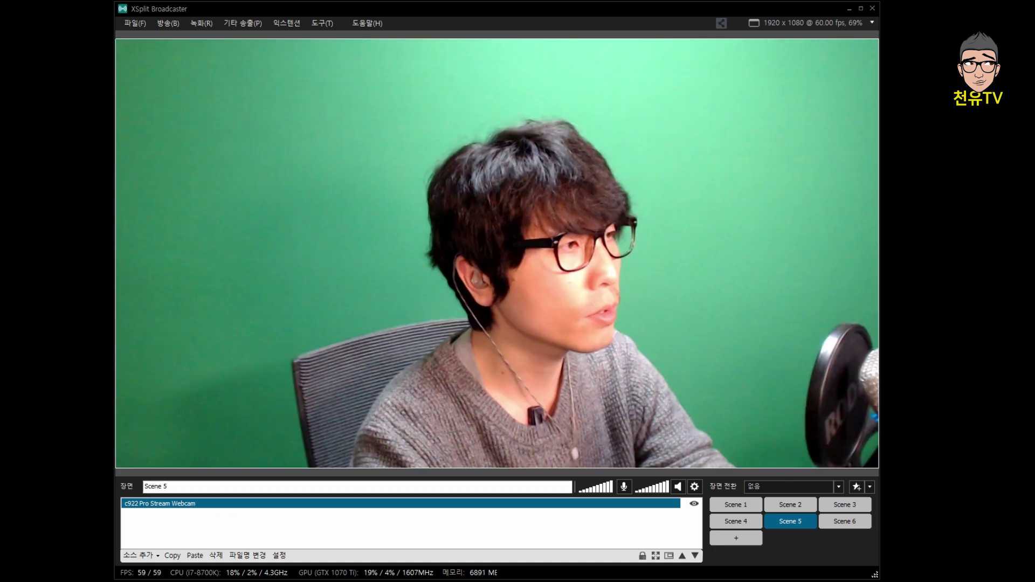
pyautogui.moveTo(116, 467); pyautogui.dragTo(462, 274)
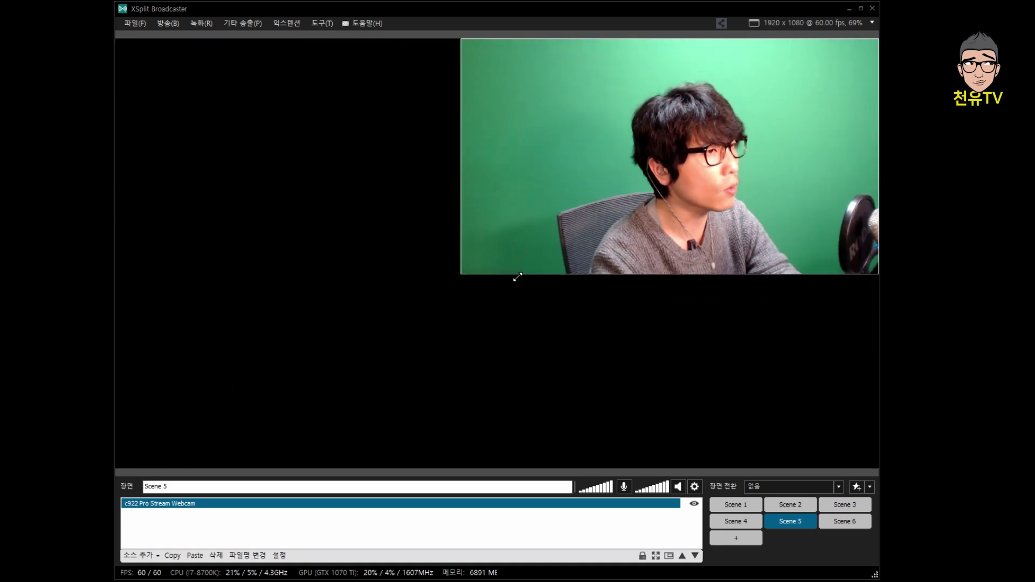
# Add the AVerMedia HD Capture GC573 1 video device to Scene 5 and enlarge it to fill the canvas.
pyautogui.click(139, 555)
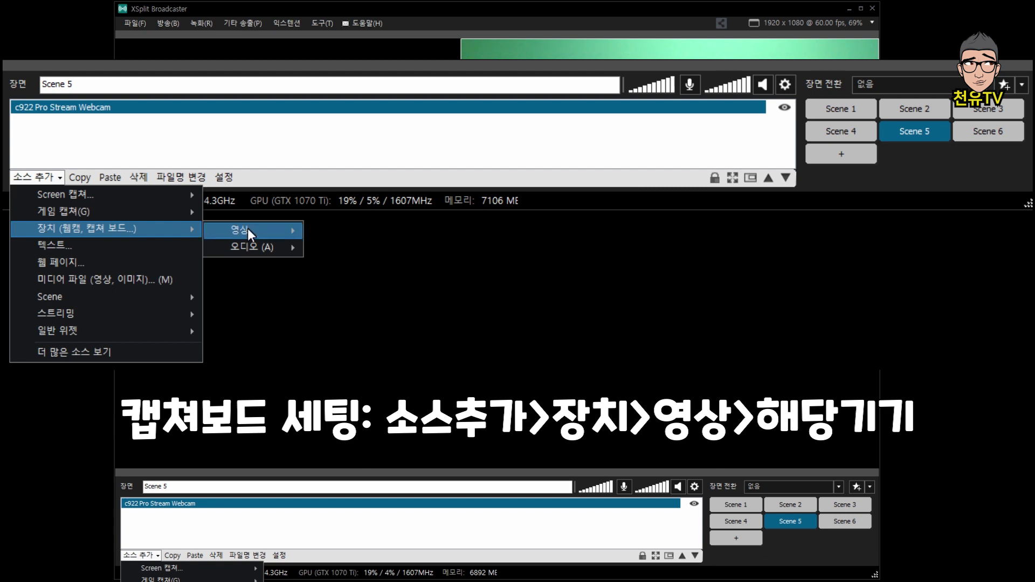
pyautogui.moveTo(248, 229)
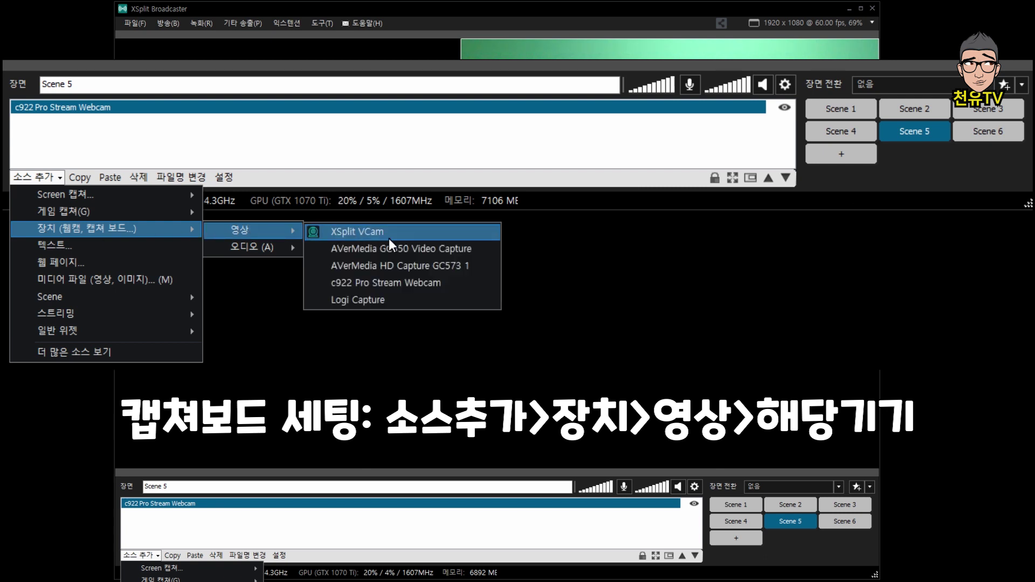
pyautogui.click(394, 265)
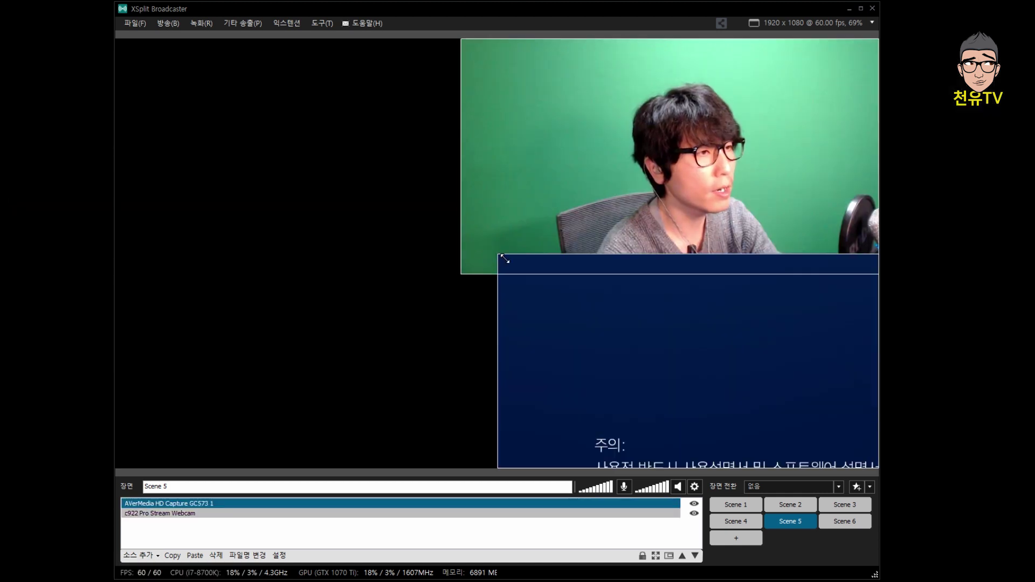
pyautogui.moveTo(497, 255); pyautogui.dragTo(140, 24)
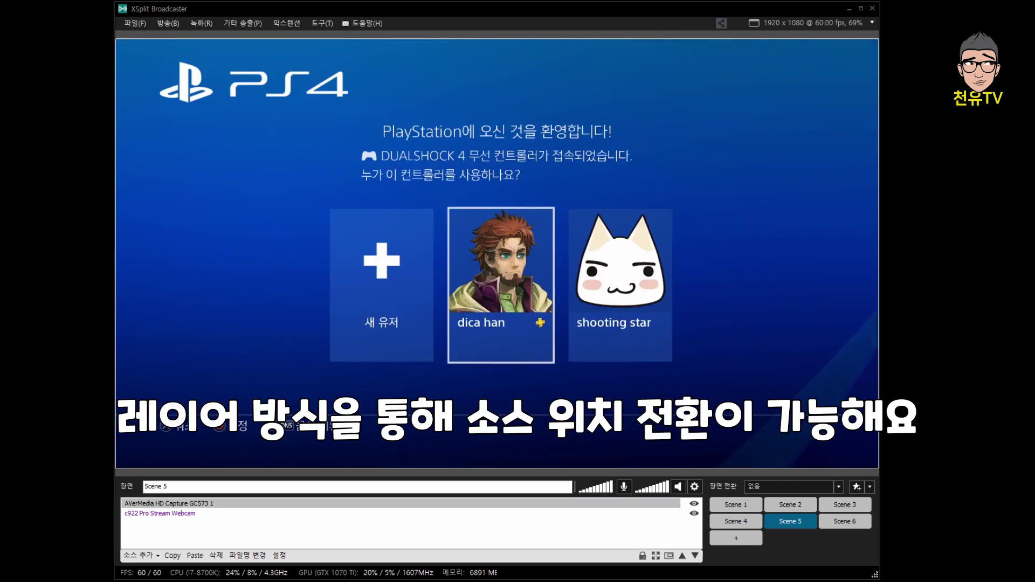
# Layer the webcam above the capture board source and place it, reduced, in the lower-left corner of the canvas.
pyautogui.click(182, 515)
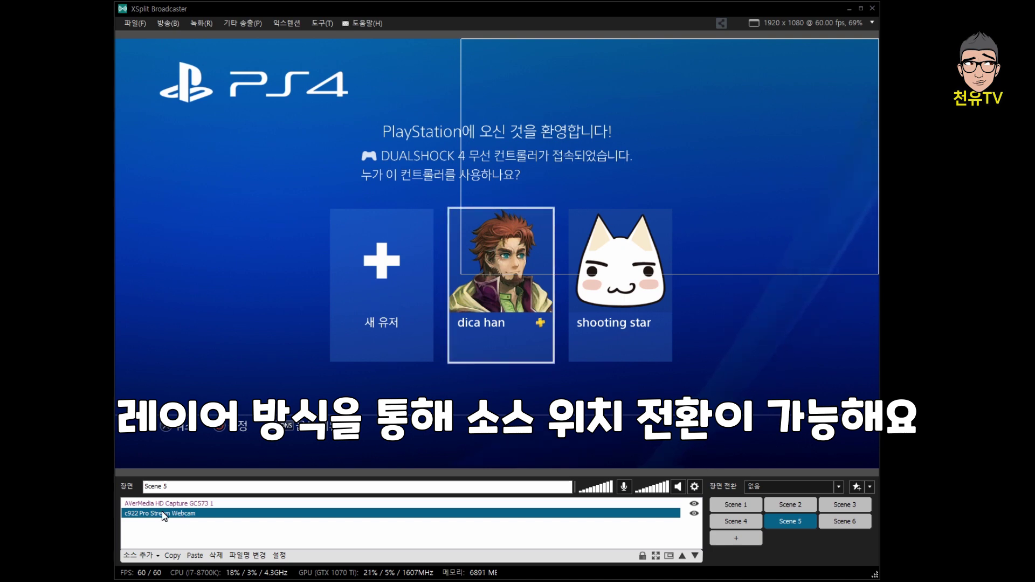
pyautogui.moveTo(162, 516); pyautogui.dragTo(170, 507)
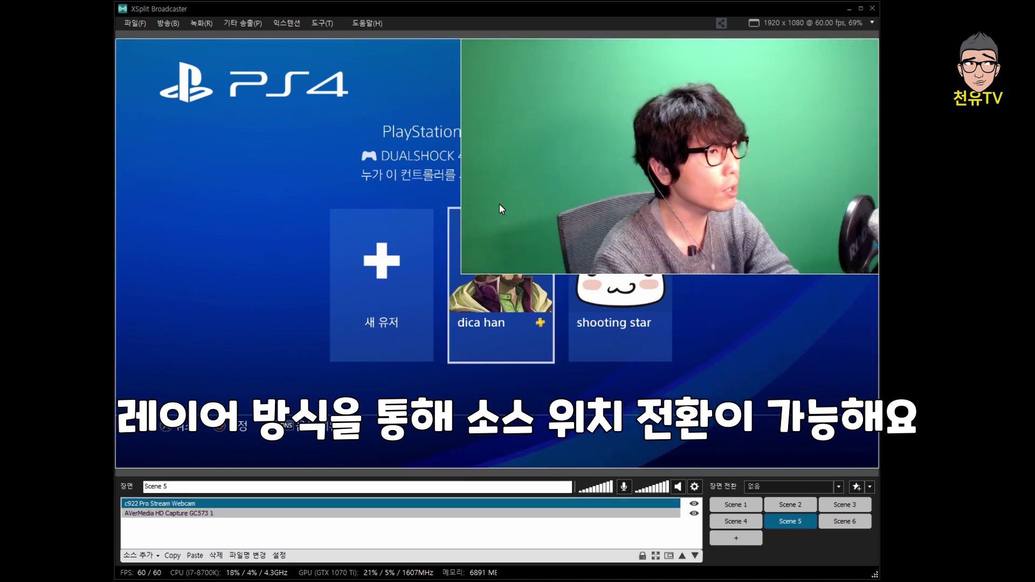
pyautogui.moveTo(461, 274); pyautogui.dragTo(687, 168)
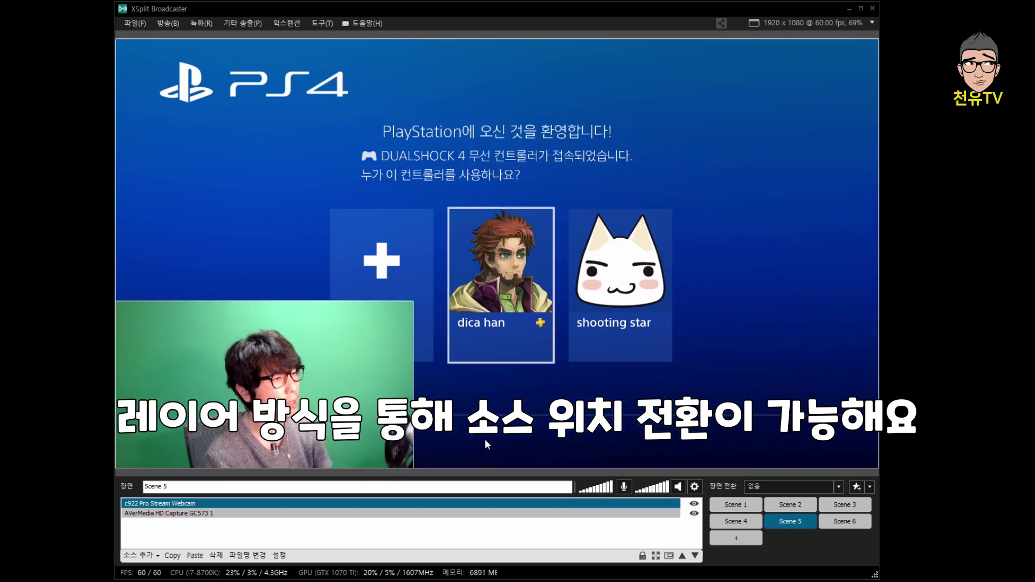
# Add the 라인(2- AG06/AG03) audio device to Scene 5 and place it last in the source order.
pyautogui.click(139, 555)
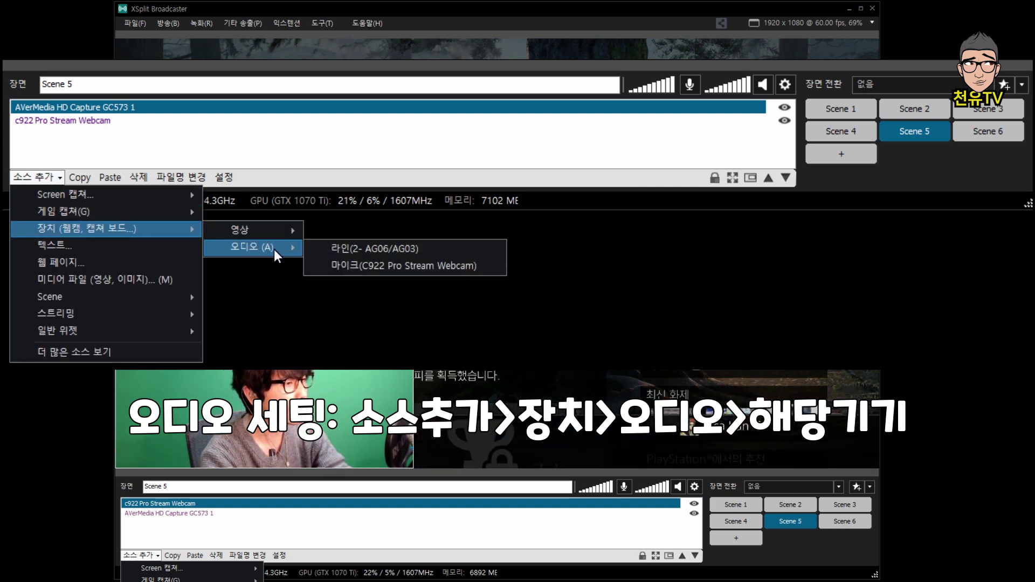
pyautogui.click(350, 249)
pyautogui.moveTo(171, 505); pyautogui.dragTo(166, 522)
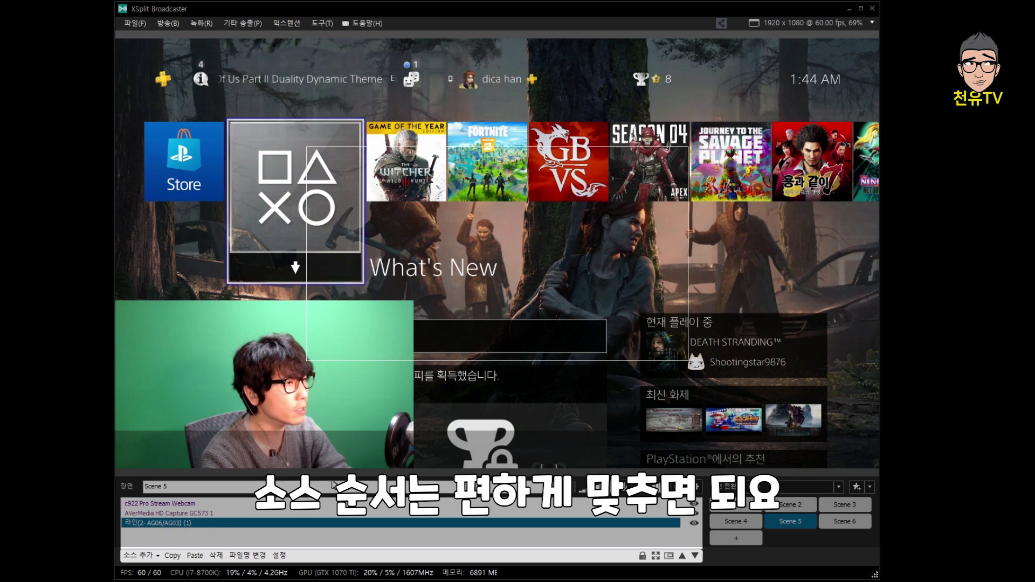
# Shrink the webcam in the lower-left corner of the canvas to about 480x270.
pyautogui.moveTo(415, 310); pyautogui.dragTo(311, 370)
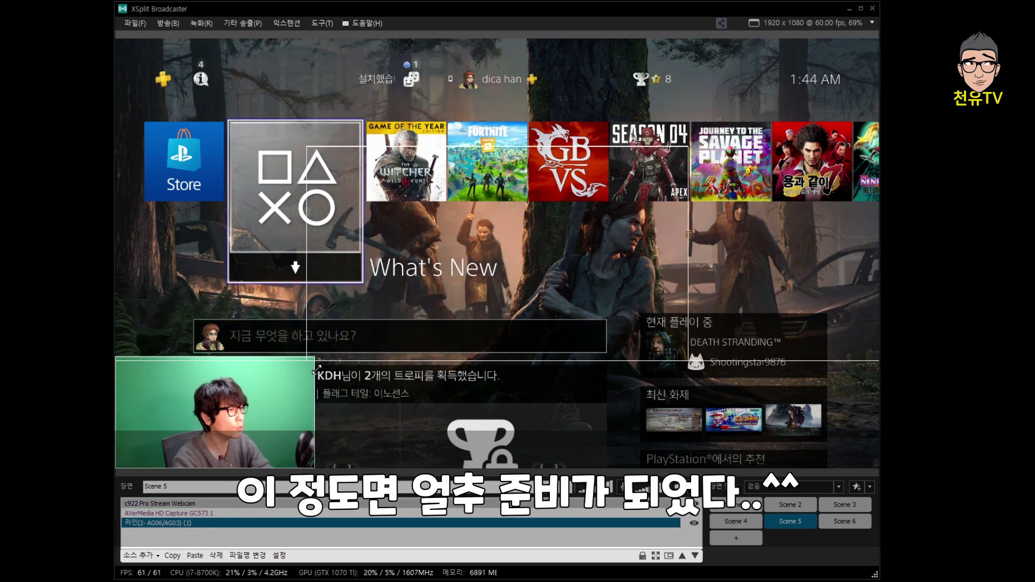
pyautogui.click(139, 555)
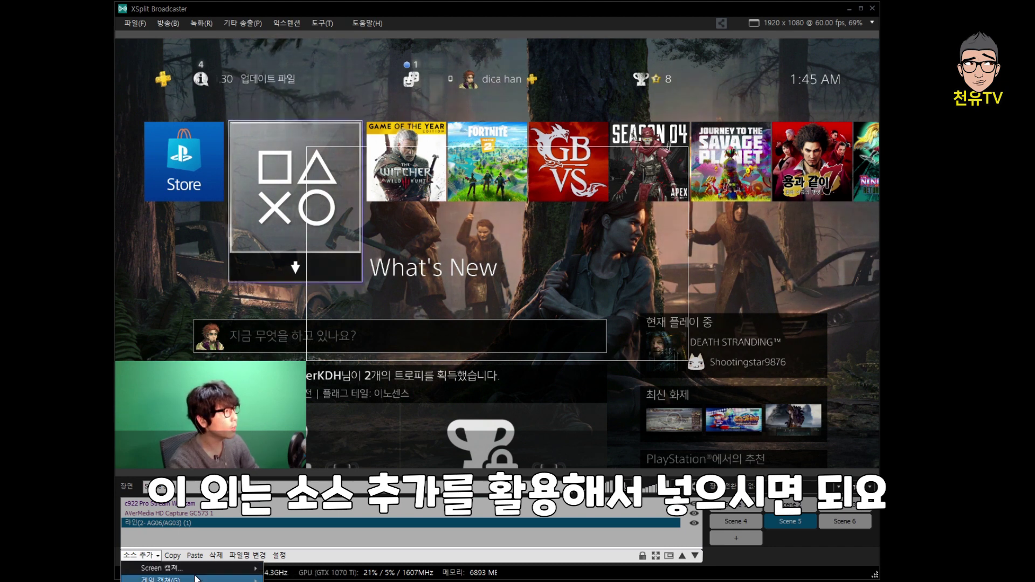
pyautogui.click(215, 504)
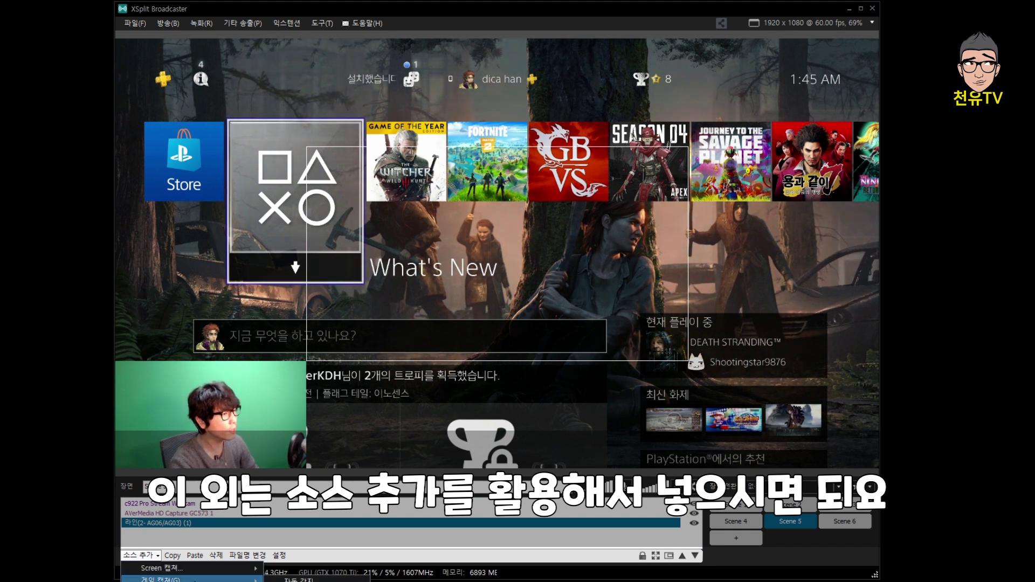
# Demonstrate scene switching by going to Scene 6, Scene 5, Scene 3 and back to Scene 5.
pyautogui.click(840, 524)
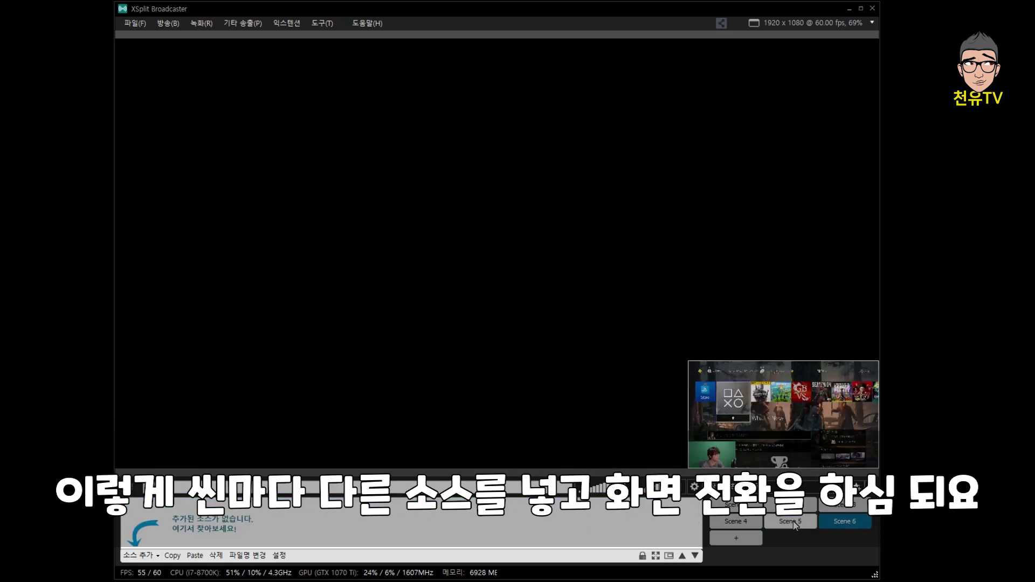
pyautogui.click(764, 523)
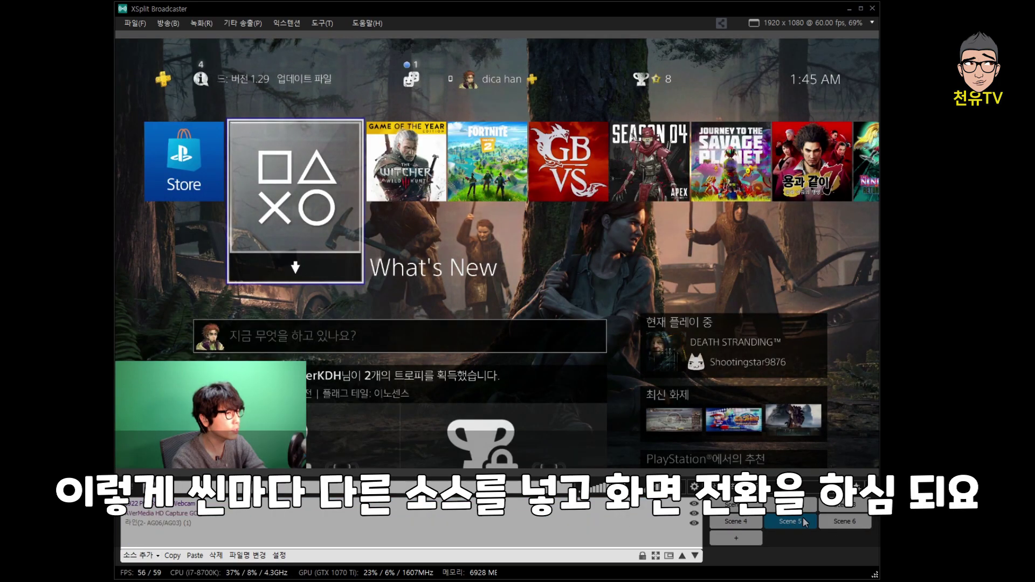
pyautogui.click(845, 505)
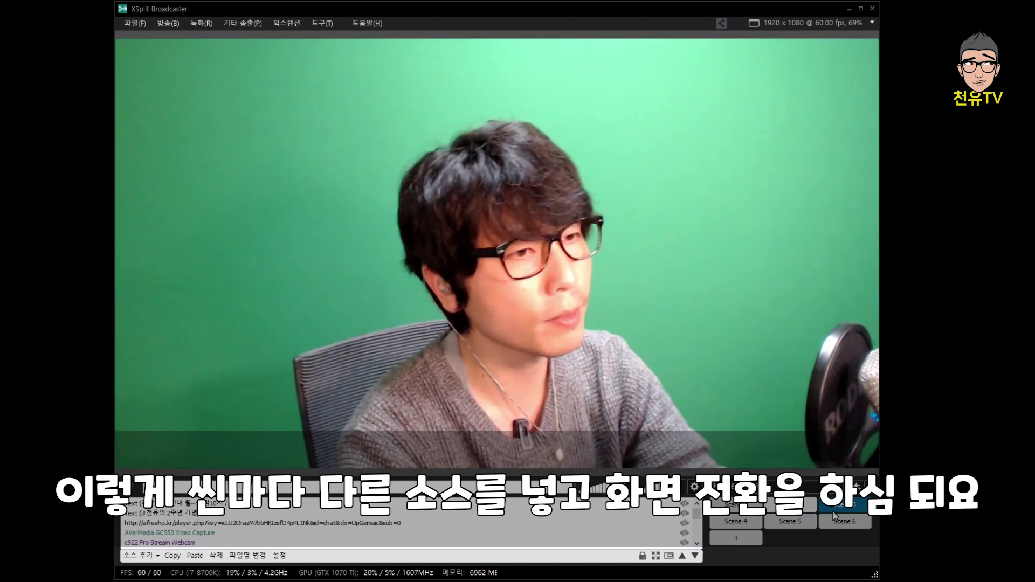
pyautogui.press('5')
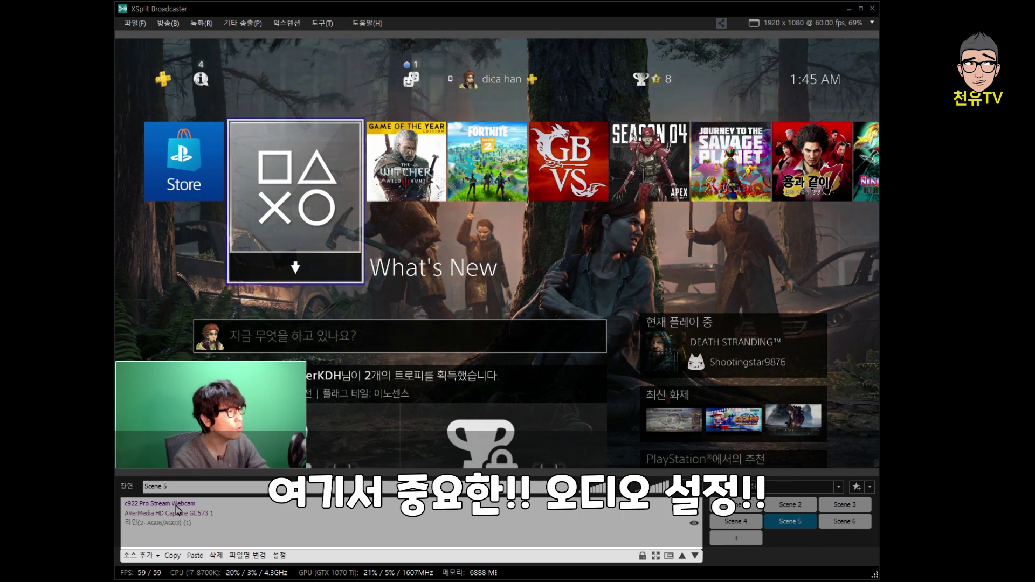
# Set the audio input of the c922 Pro Stream Webcam source to 없음 and close its properties.
pyautogui.click(178, 504)
pyautogui.rightClick(175, 507)
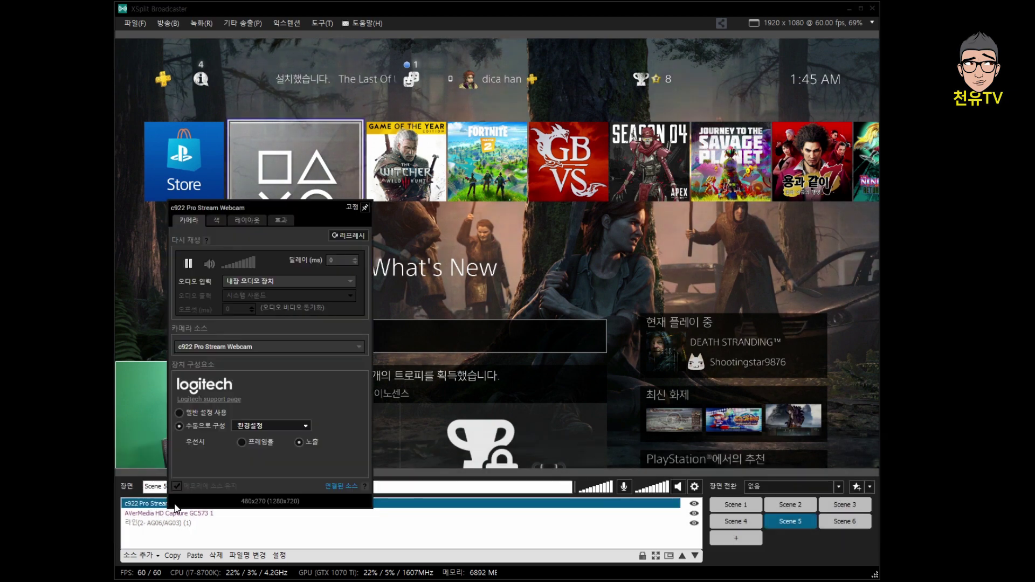
pyautogui.click(265, 283)
pyautogui.click(234, 303)
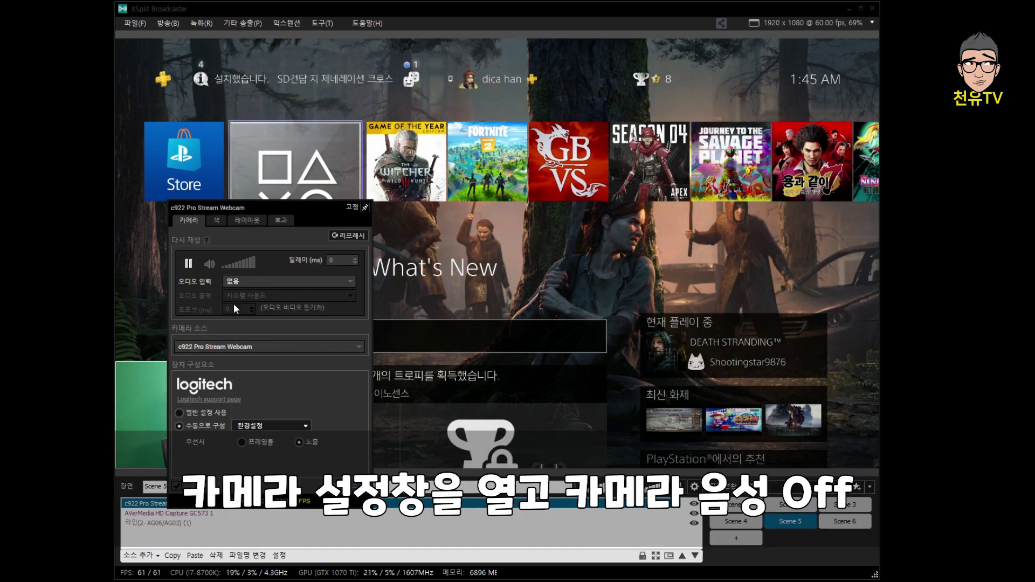
pyautogui.click(157, 282)
# Check the audio settings of the AVerMedia HD Capture GC573 1 source and the 라인(2- AG06/AG03) source.
pyautogui.click(161, 515)
pyautogui.rightClick(160, 515)
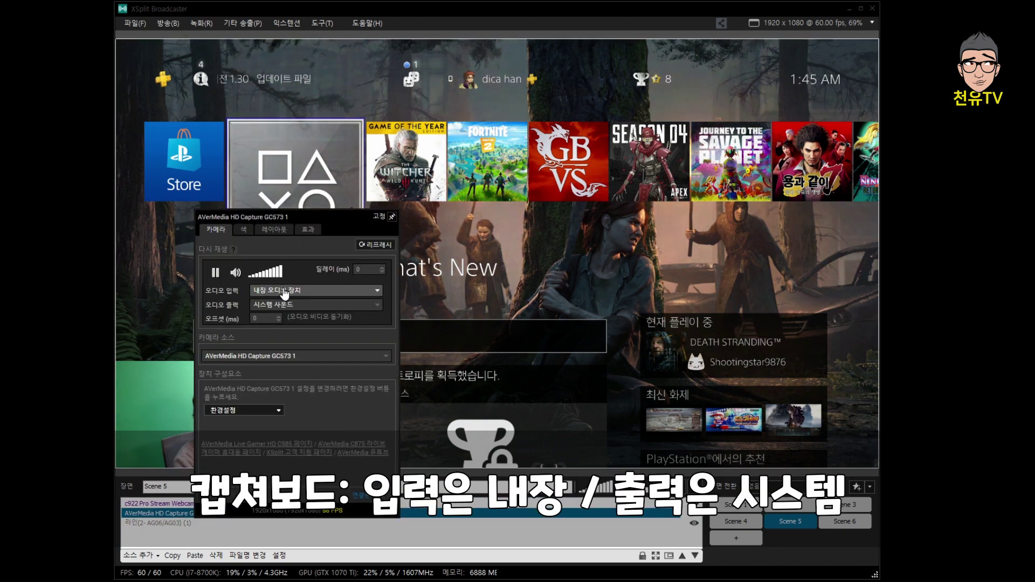
pyautogui.click(463, 391)
pyautogui.click(172, 523)
pyautogui.rightClick(171, 526)
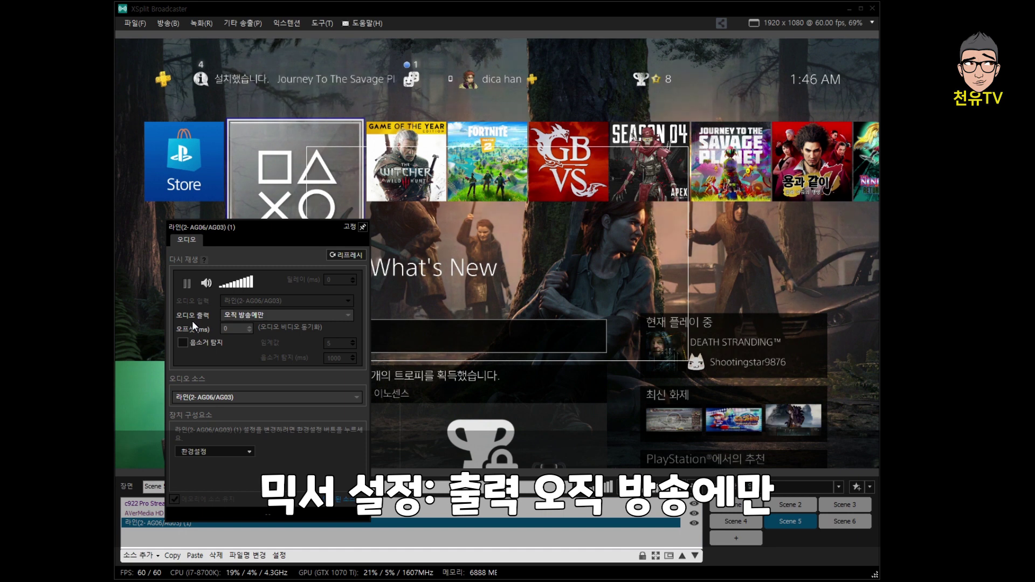
# Review the audio mixing sample rate options in the global audio settings and close the settings.
pyautogui.click(695, 486)
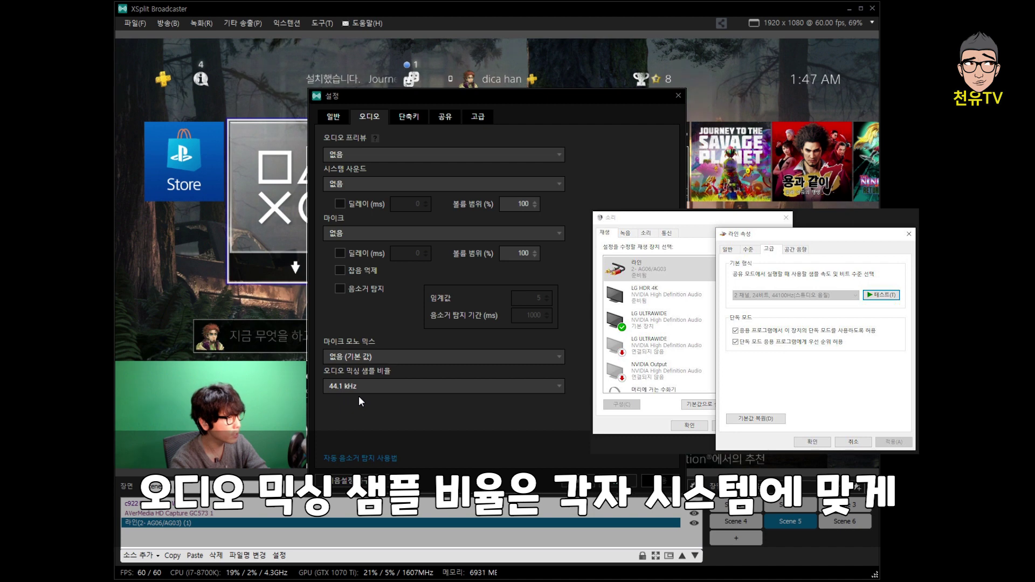
pyautogui.click(377, 387)
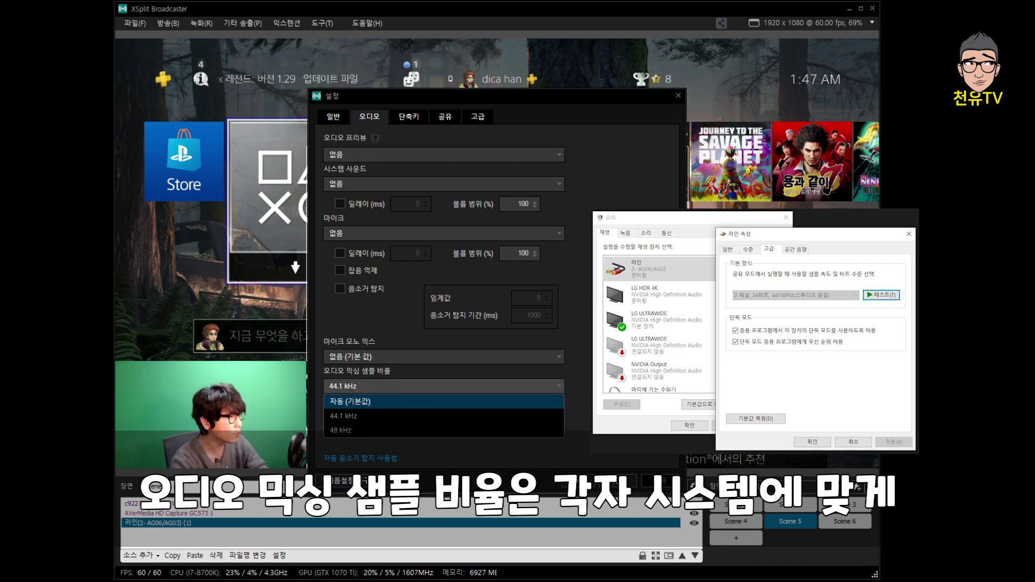
pyautogui.press('Escape')
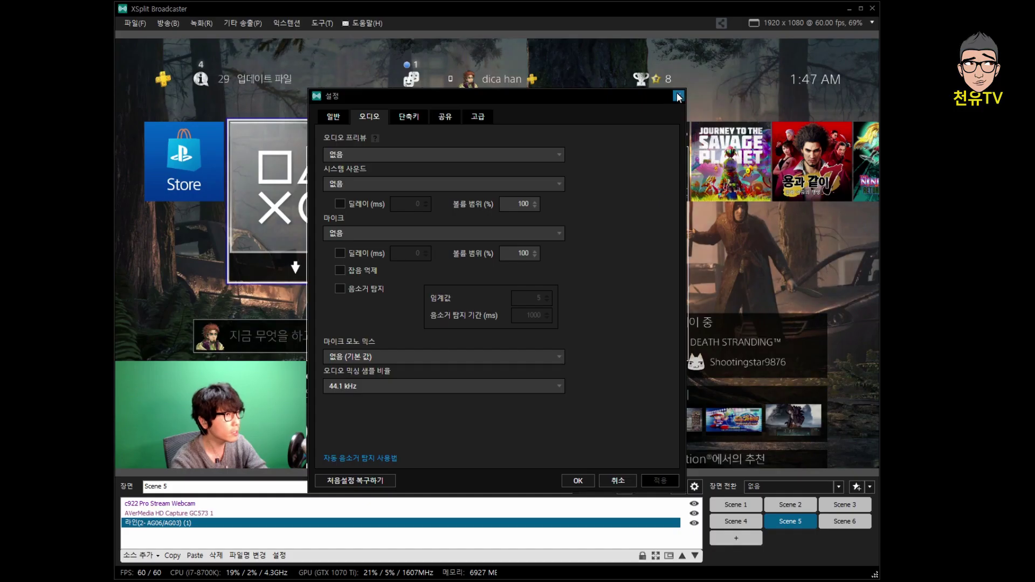
pyautogui.click(677, 96)
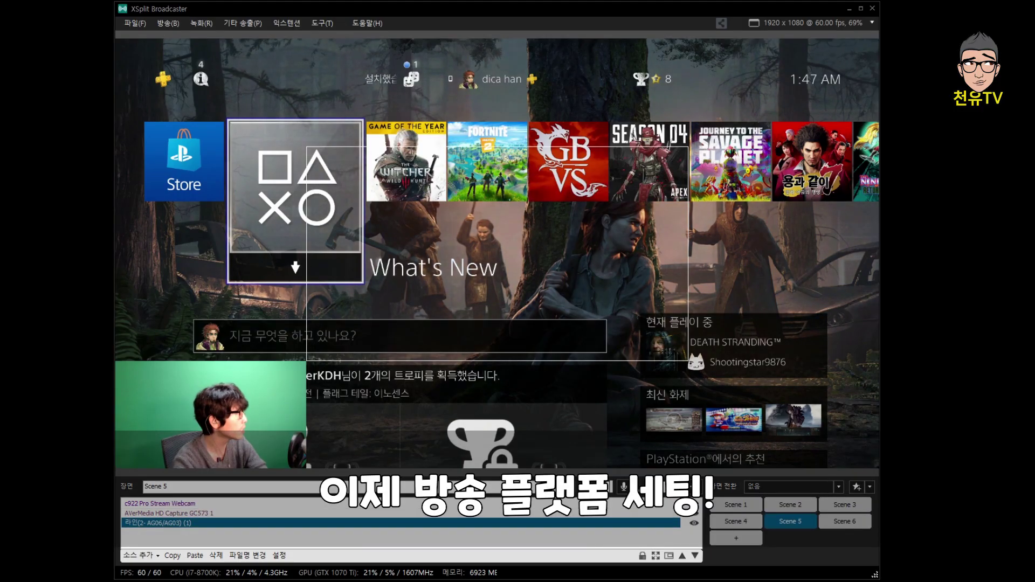
# Review the list of broadcast platforms and check the YouTube Live and Twitch channel settings without changing them.
pyautogui.click(165, 21)
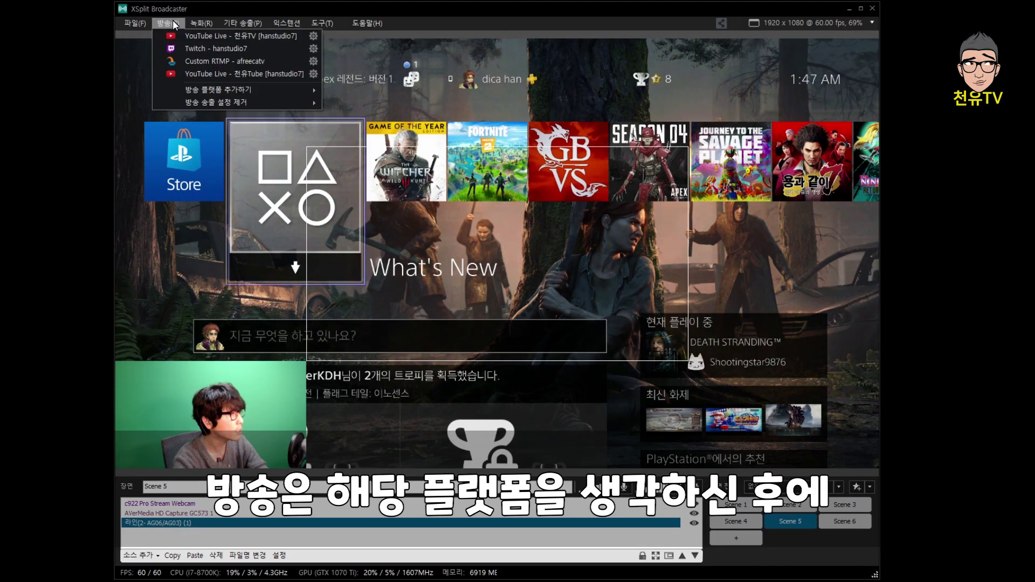
pyautogui.click(173, 20)
pyautogui.click(164, 22)
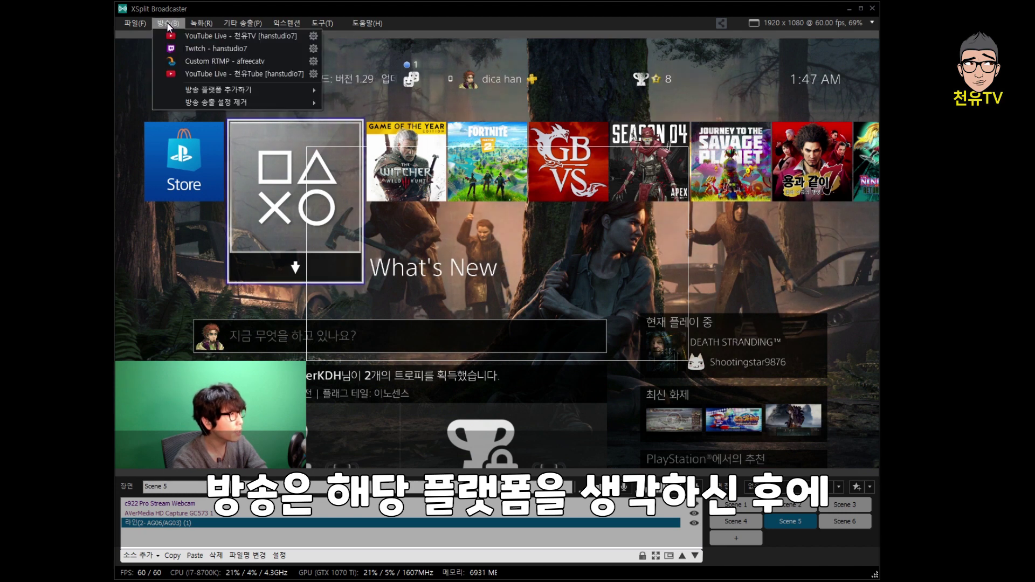
pyautogui.moveTo(202, 94)
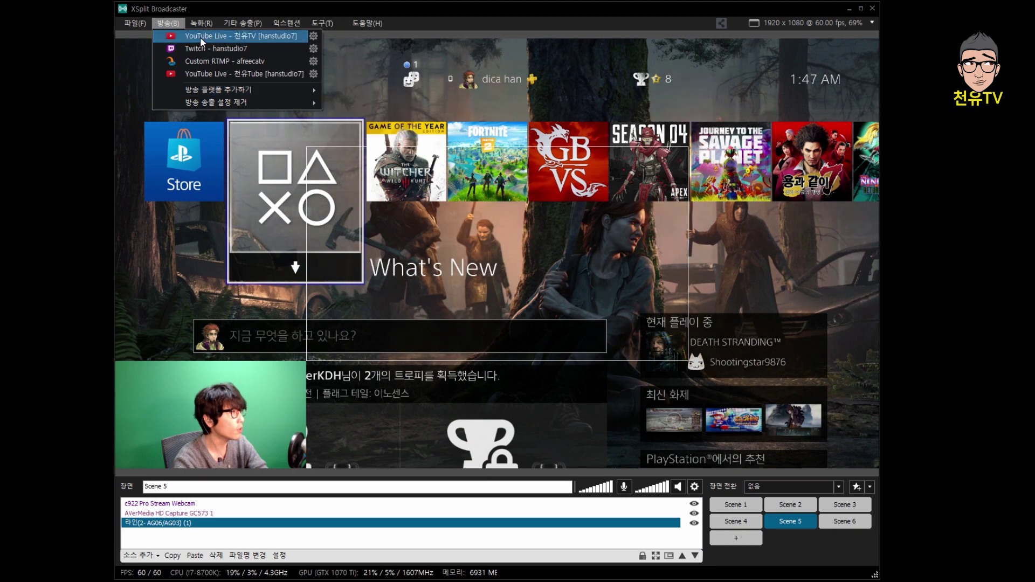
pyautogui.click(313, 36)
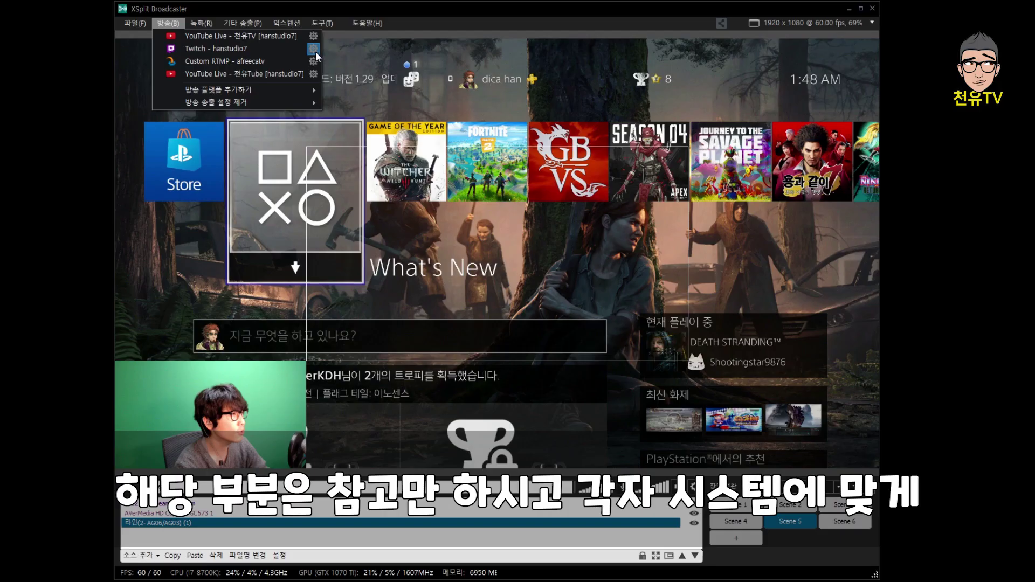
pyautogui.click(219, 48)
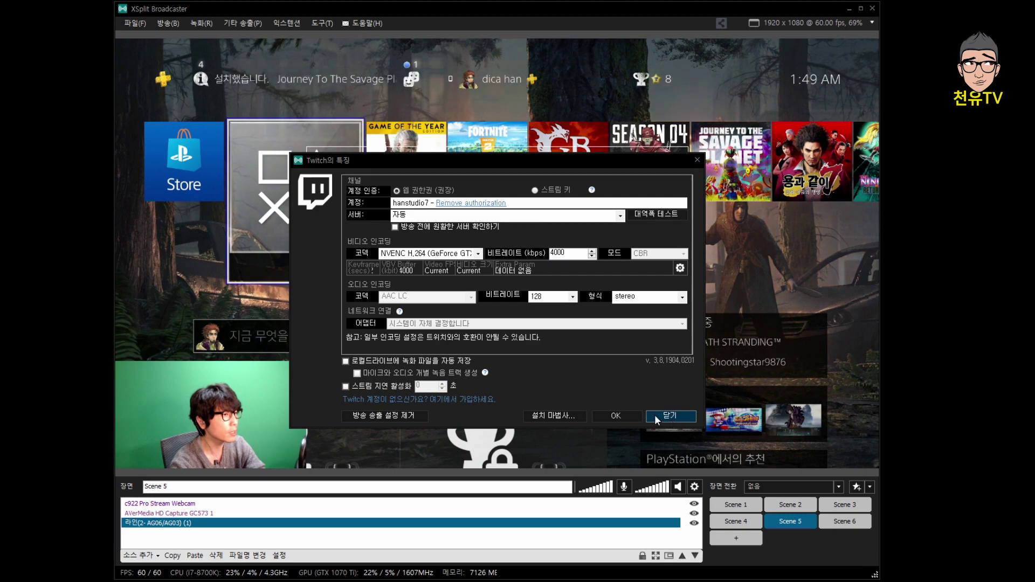
pyautogui.click(655, 415)
pyautogui.click(168, 23)
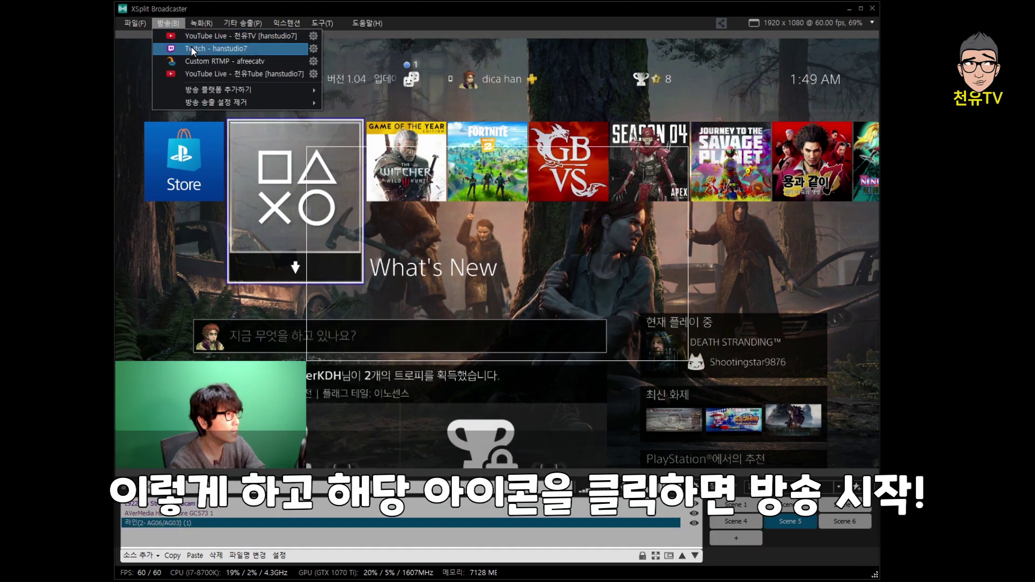
pyautogui.press('Escape')
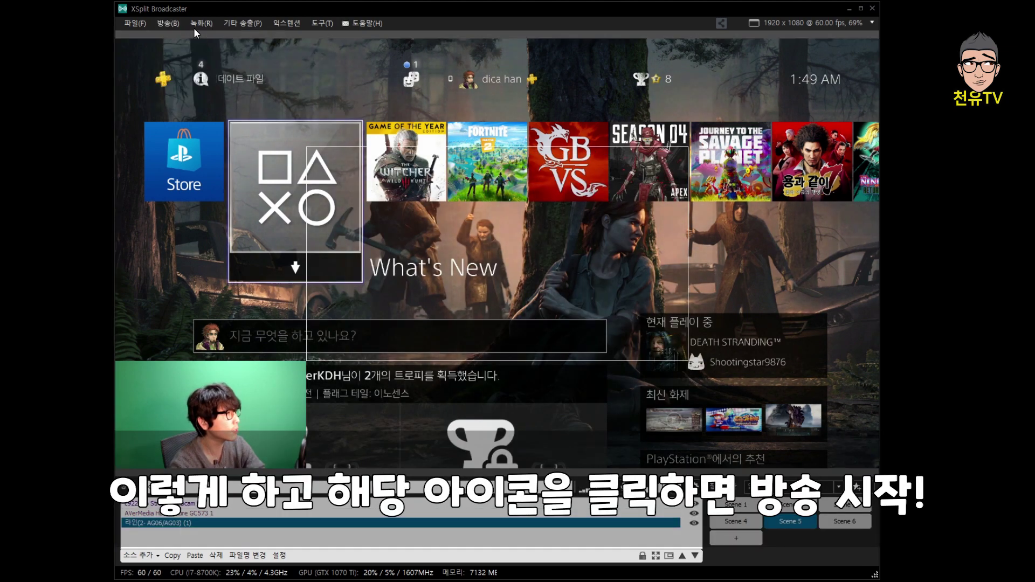
pyautogui.click(171, 24)
pyautogui.press('Escape')
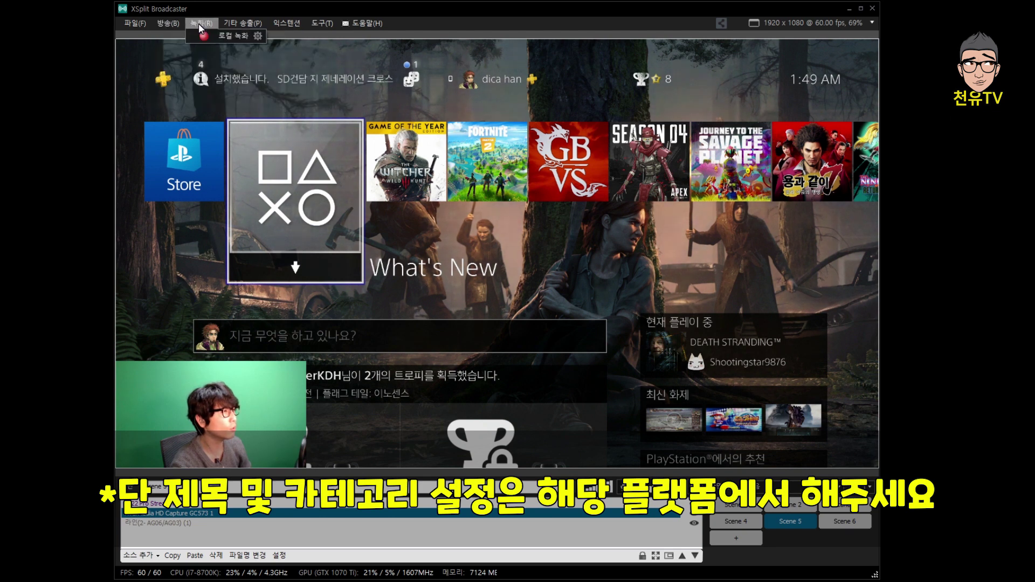
pyautogui.click(201, 25)
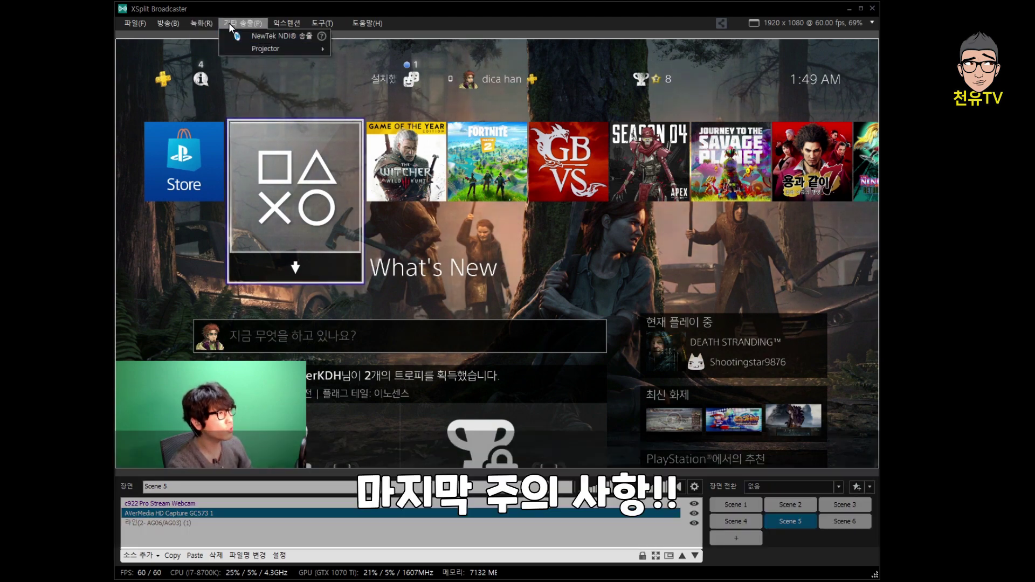
# Review the video codec options in the YouTube Live properties, select NVENC H.264 and close the dialog.
pyautogui.click(258, 36)
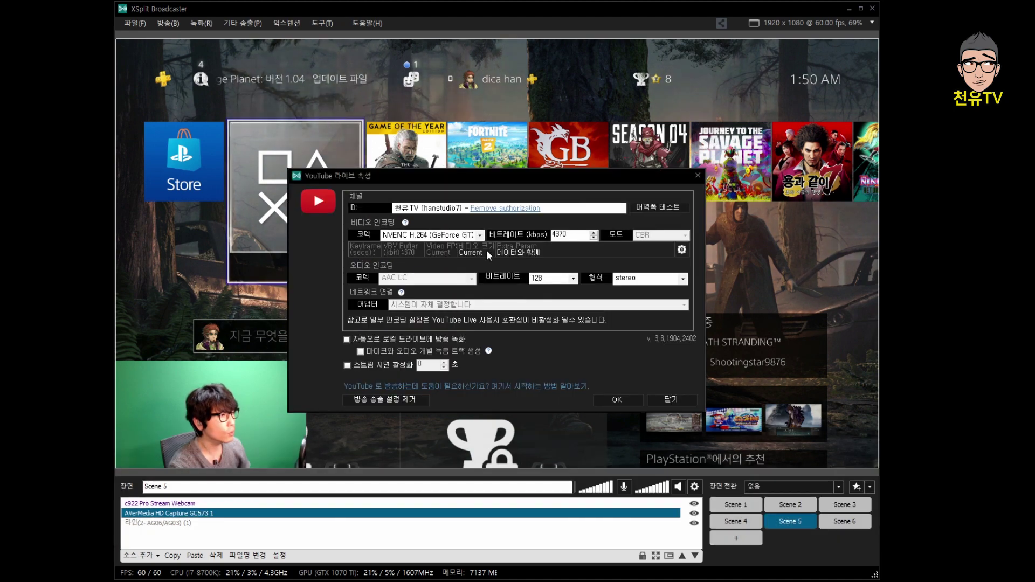
pyautogui.click(479, 236)
pyautogui.click(483, 237)
pyautogui.click(485, 238)
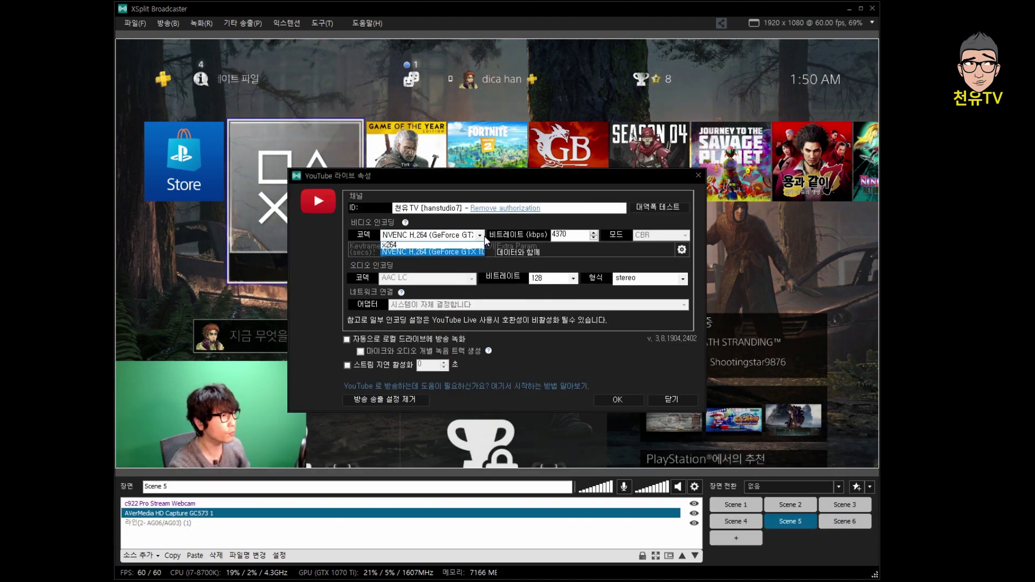
pyautogui.click(449, 253)
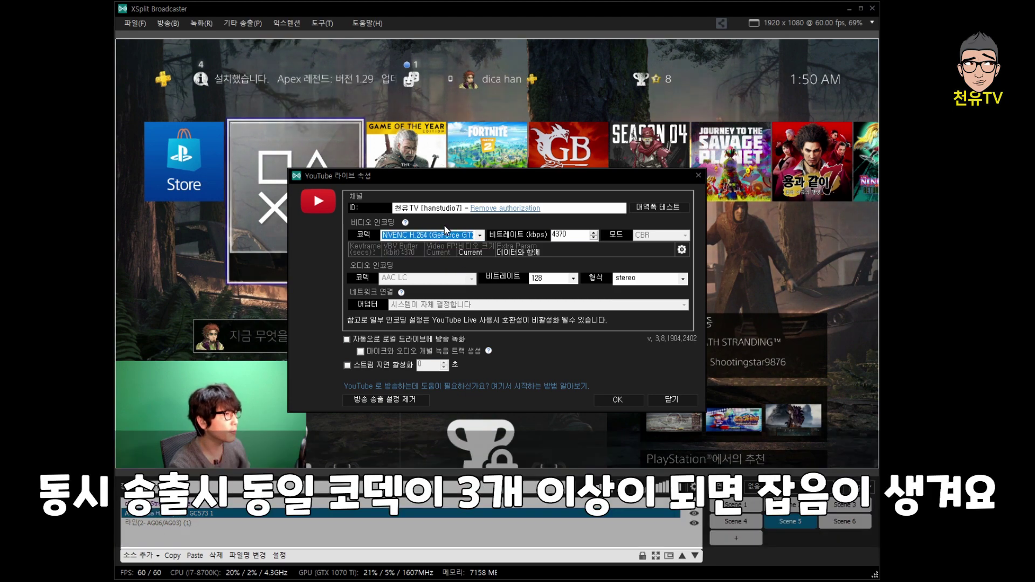
pyautogui.click(698, 176)
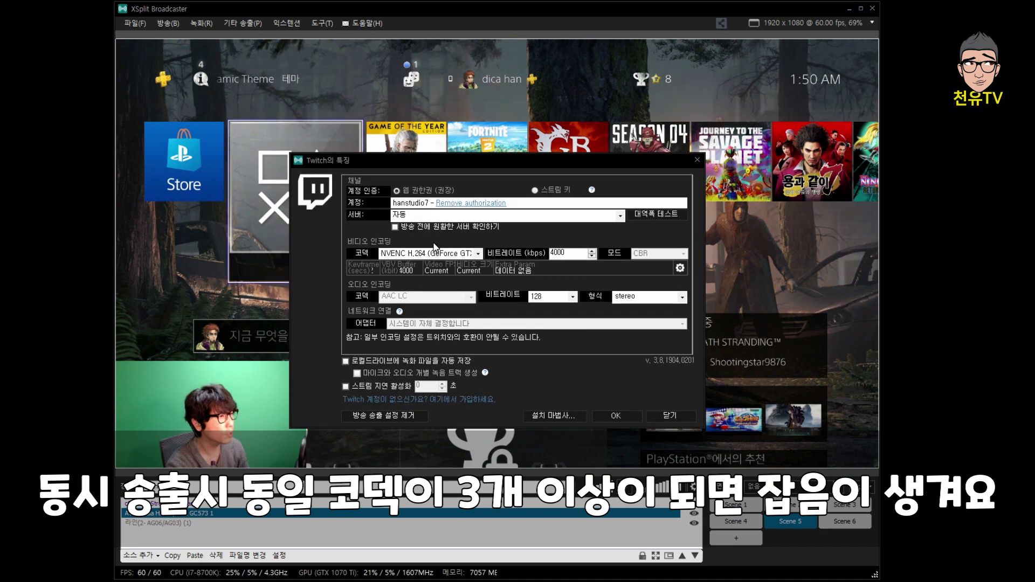
# Close the Twitch properties and review the video codec options in the local recording properties.
pyautogui.click(697, 160)
pyautogui.click(200, 23)
pyautogui.click(263, 37)
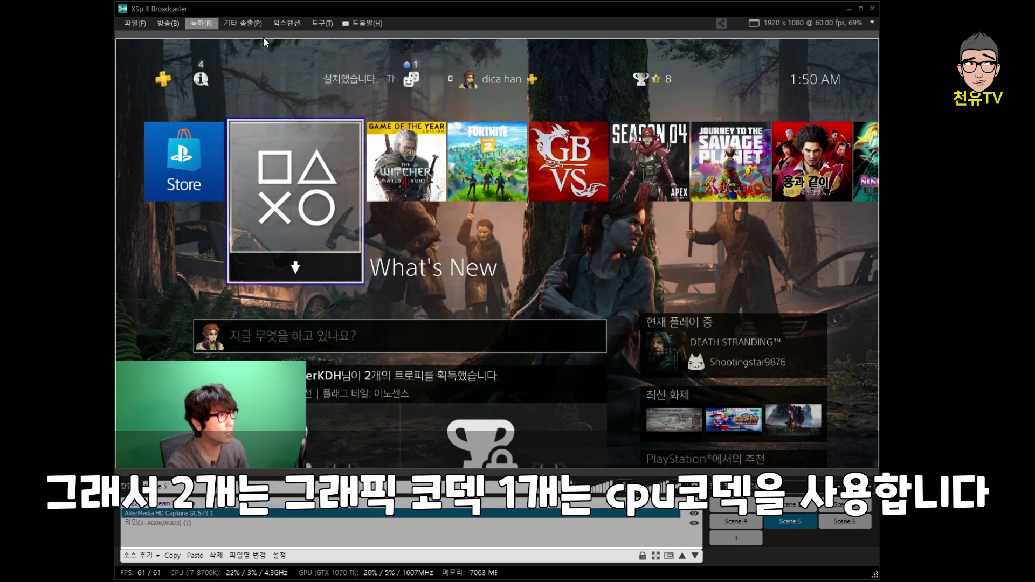
pyautogui.click(432, 232)
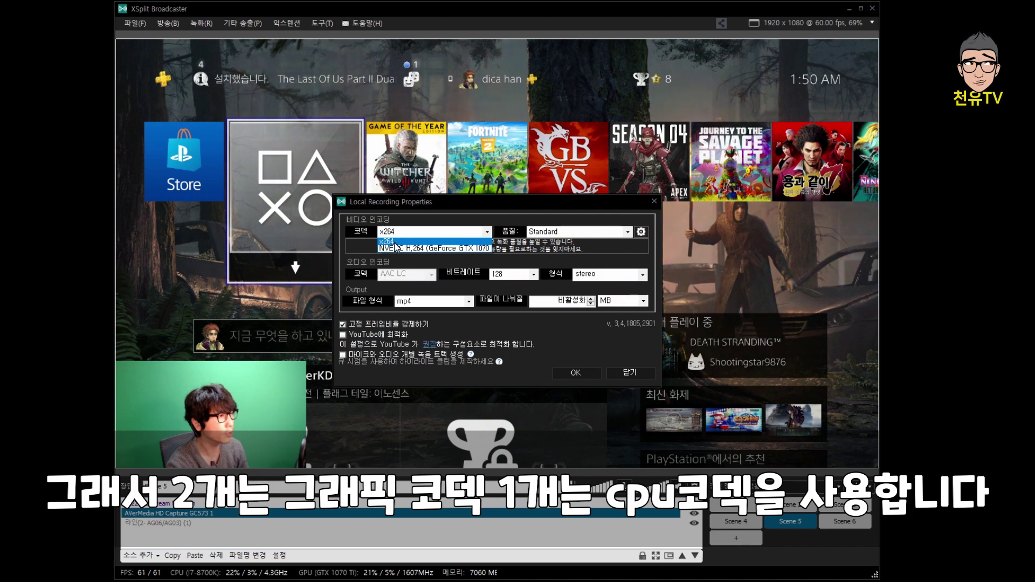
pyautogui.click(654, 201)
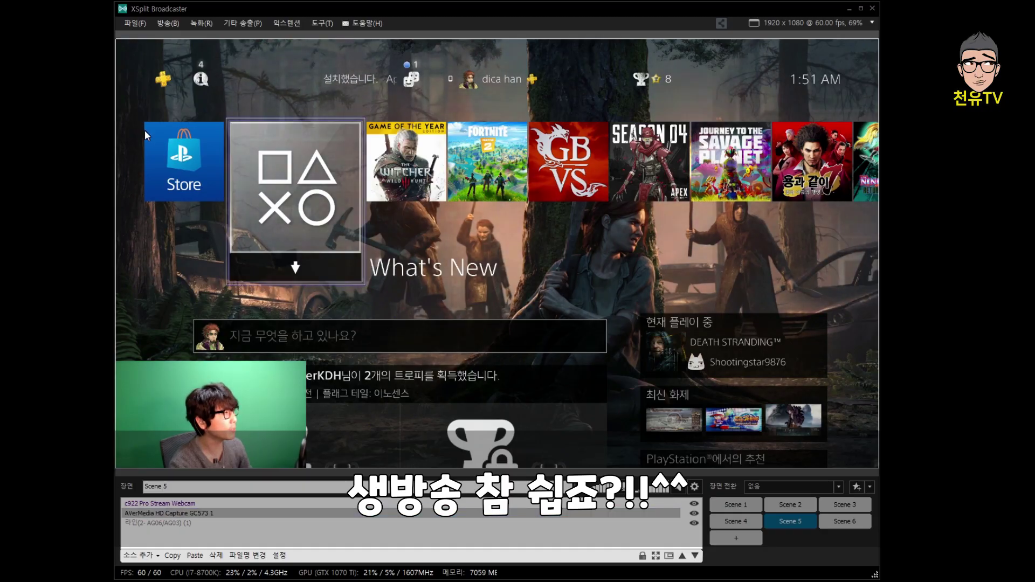
# Switch from Scene 5 to Scene 6 and on to Scene 3.
pyautogui.click(847, 521)
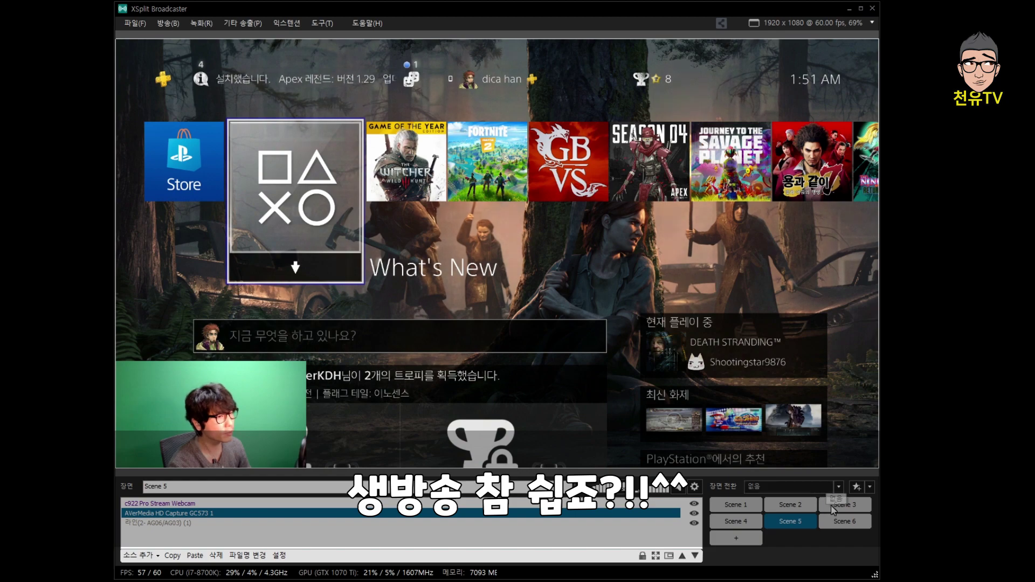
pyautogui.click(844, 505)
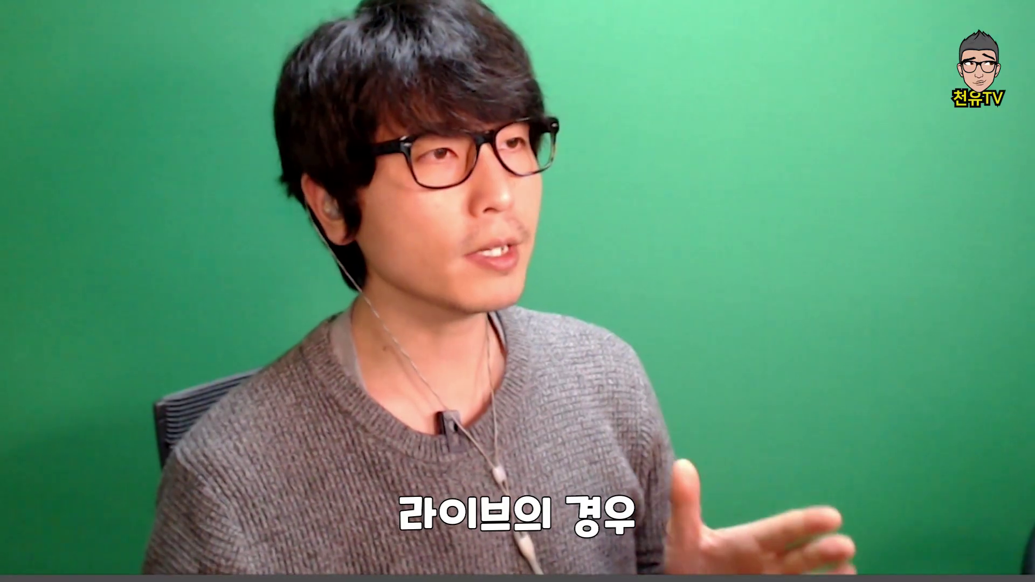